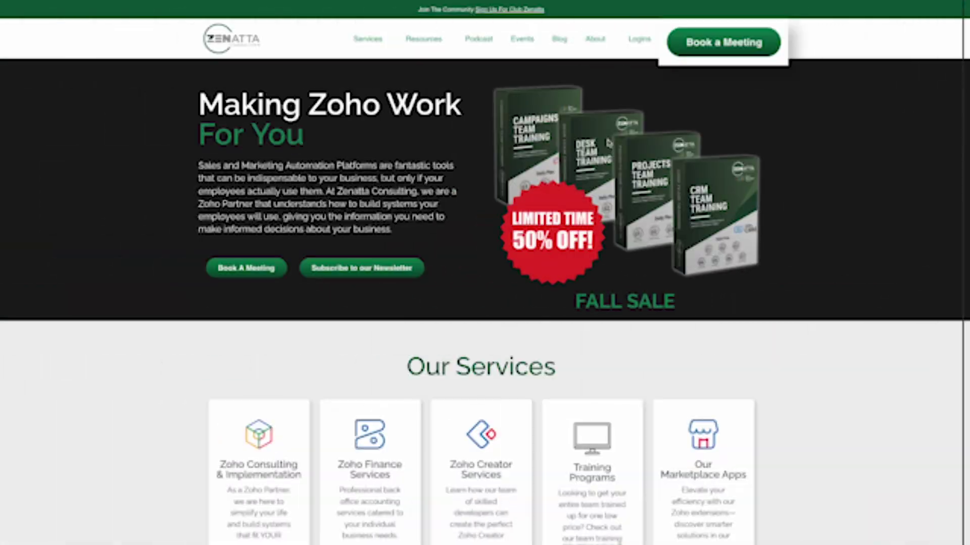
Advance the What's New intro from Team Module through TeamSpace to the Contextual Sidebars slide
scroll(707, 44, down, 5)
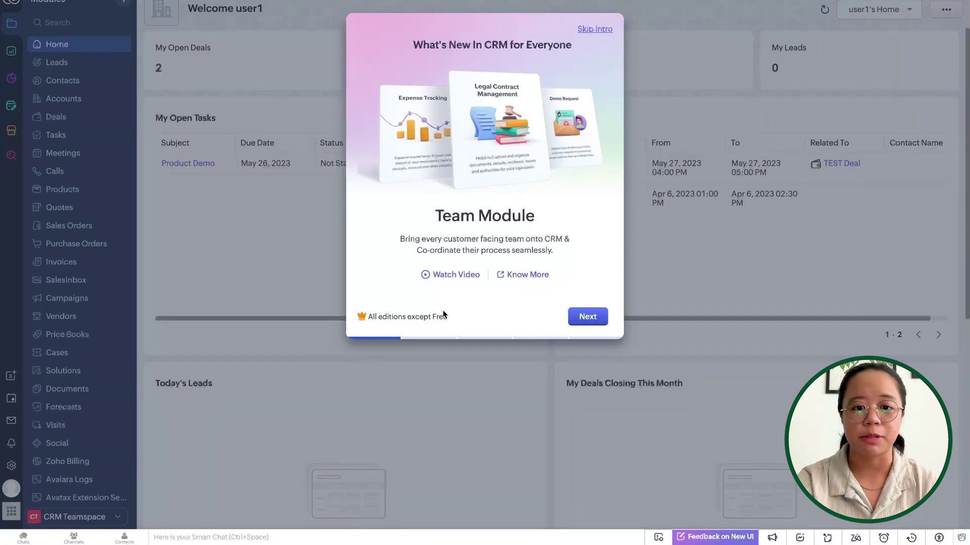
click(588, 317)
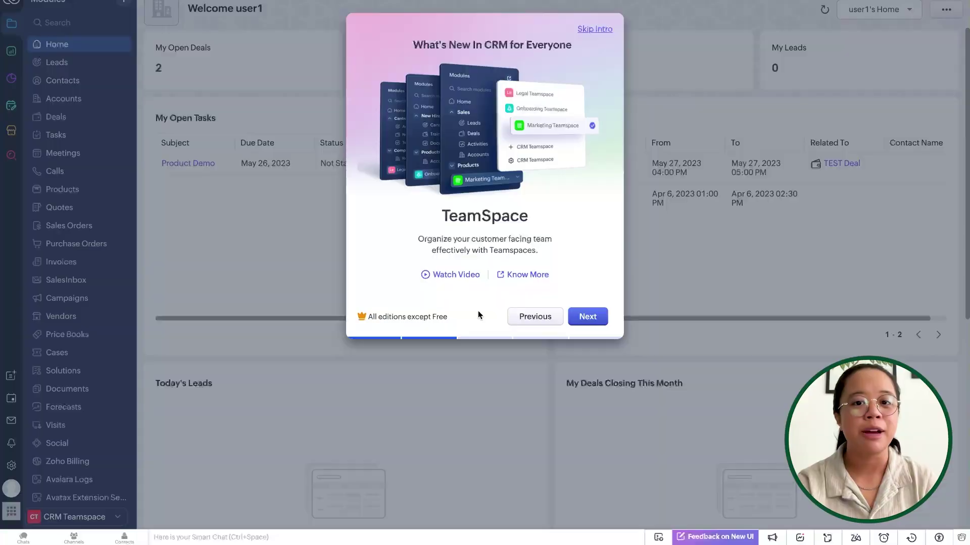
click(581, 317)
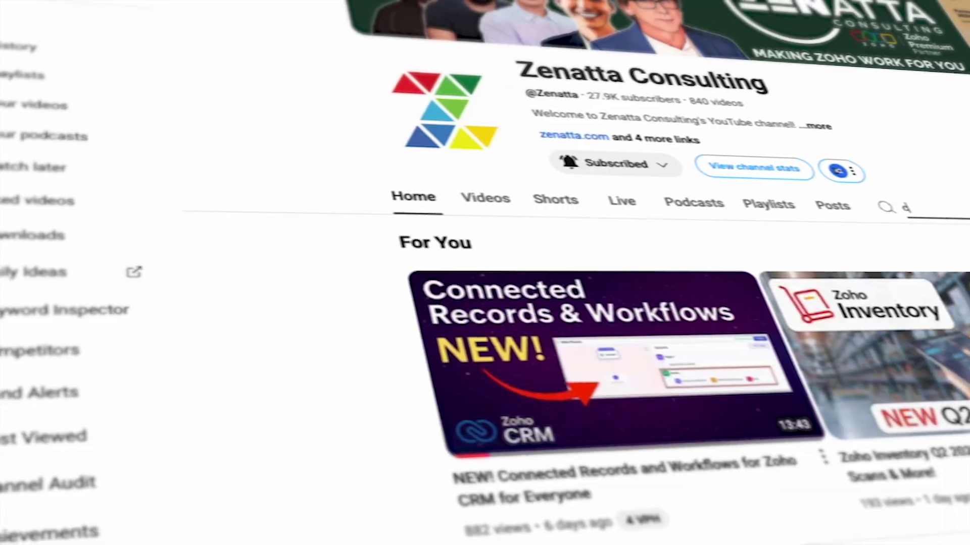
Search the Zenatta Consulting channel for 'crm for everyone'
text(rm for everyone)
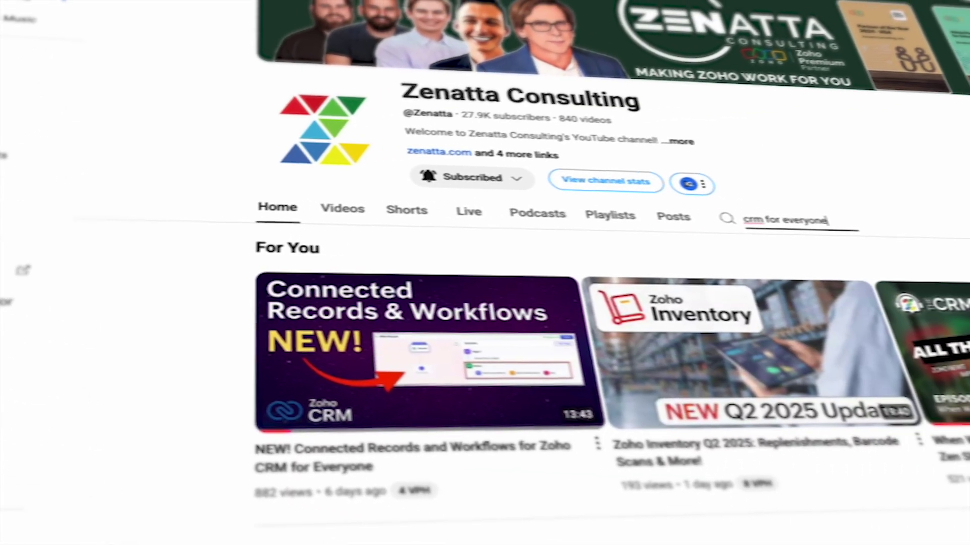
key(Return)
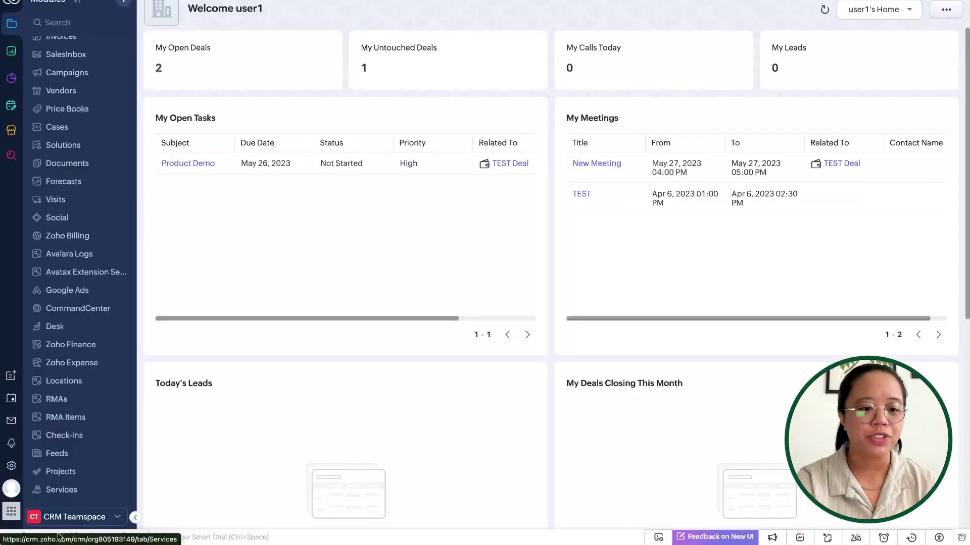
Choose Manage Teamspace from the CRM Teamspace switcher at the bottom of the sidebar
click(76, 517)
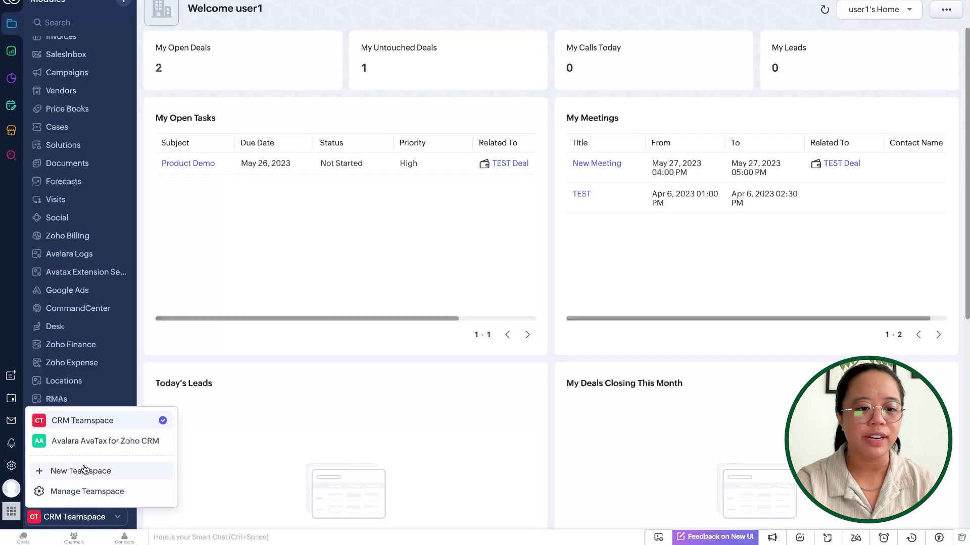
click(86, 524)
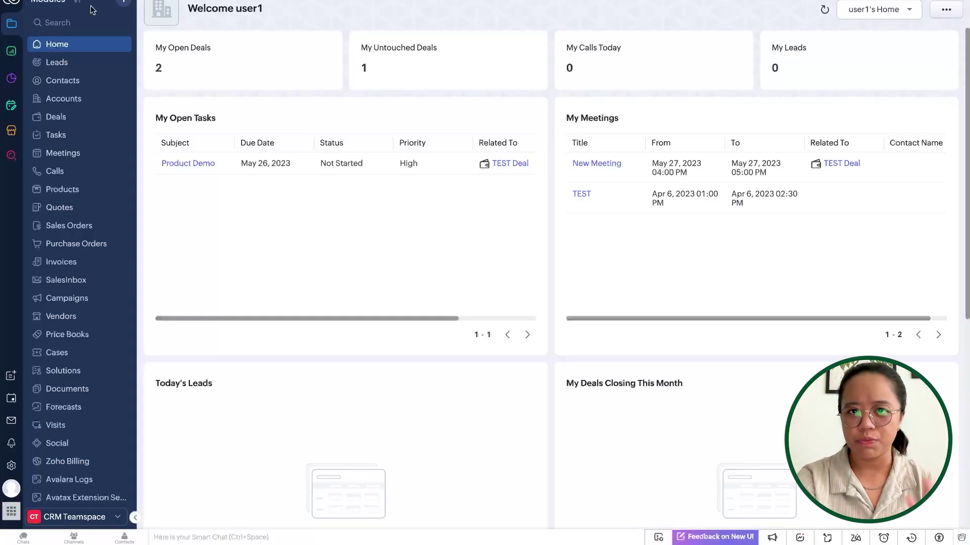
click(72, 517)
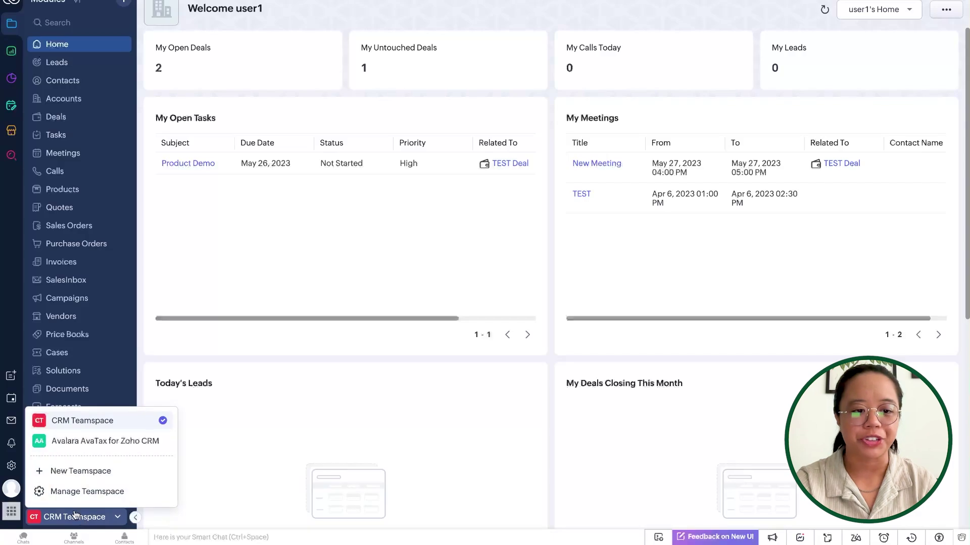
click(100, 492)
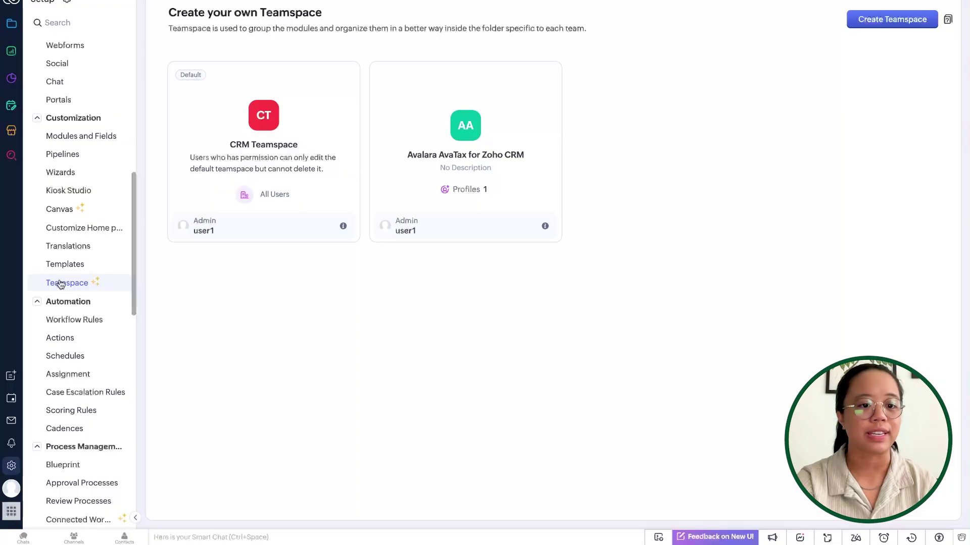
scroll(80, 221, up, 8)
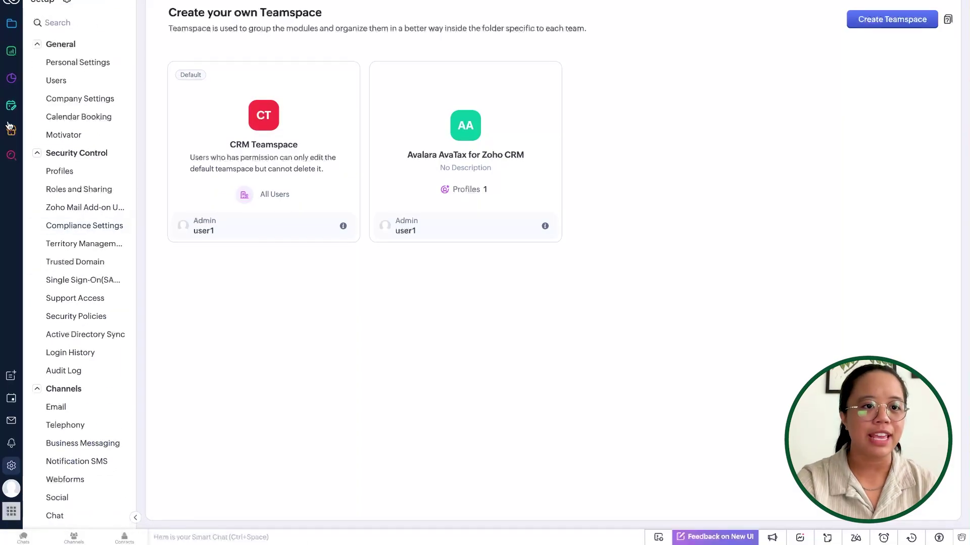
click(11, 23)
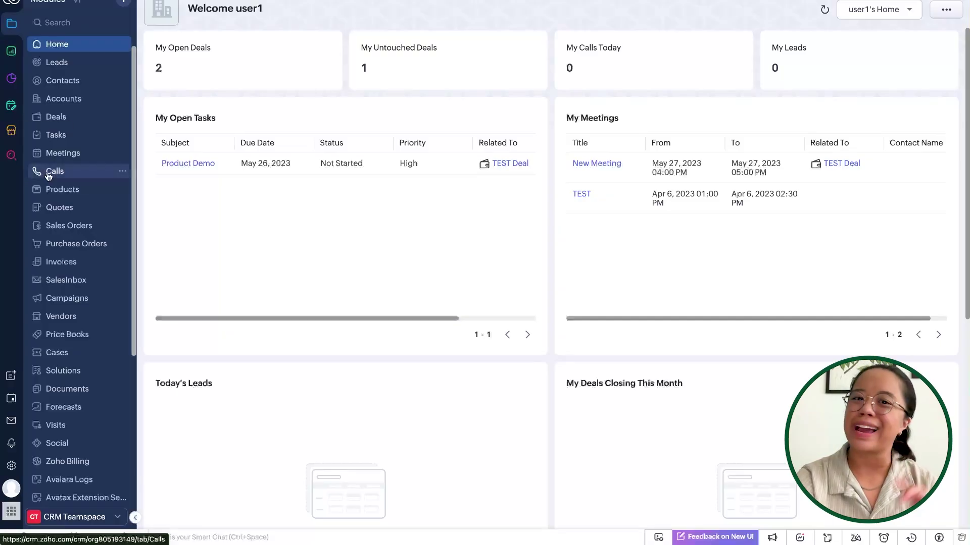
click(10, 469)
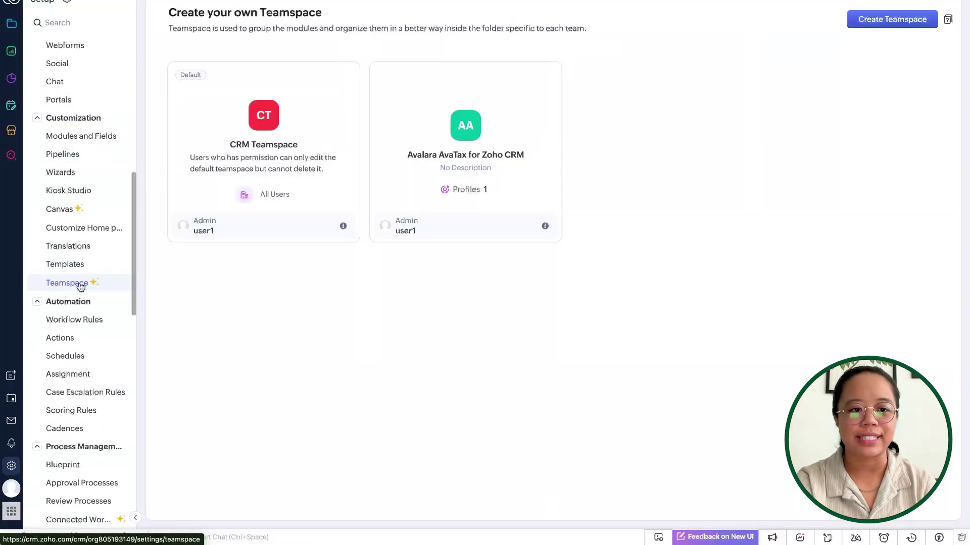
click(82, 20)
text(teamspac)
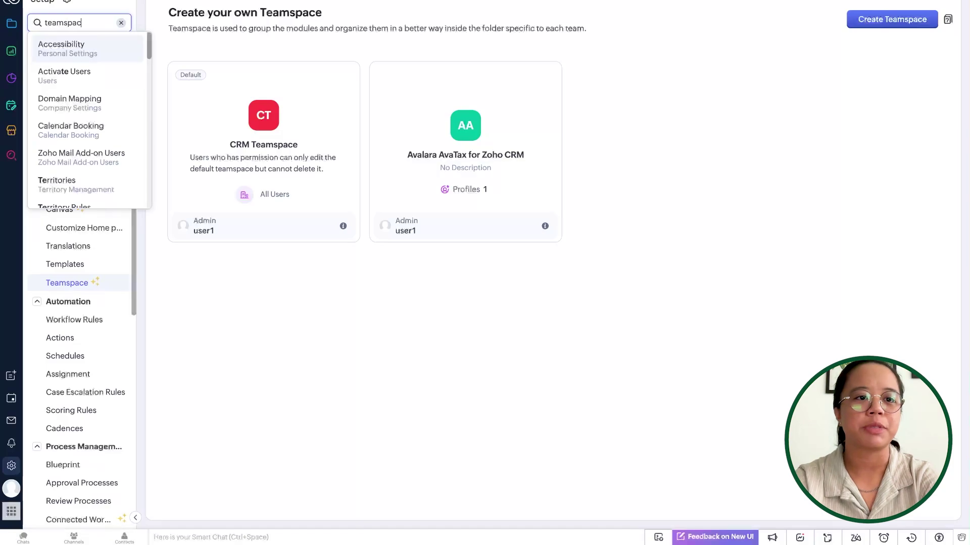
text(e)
click(93, 56)
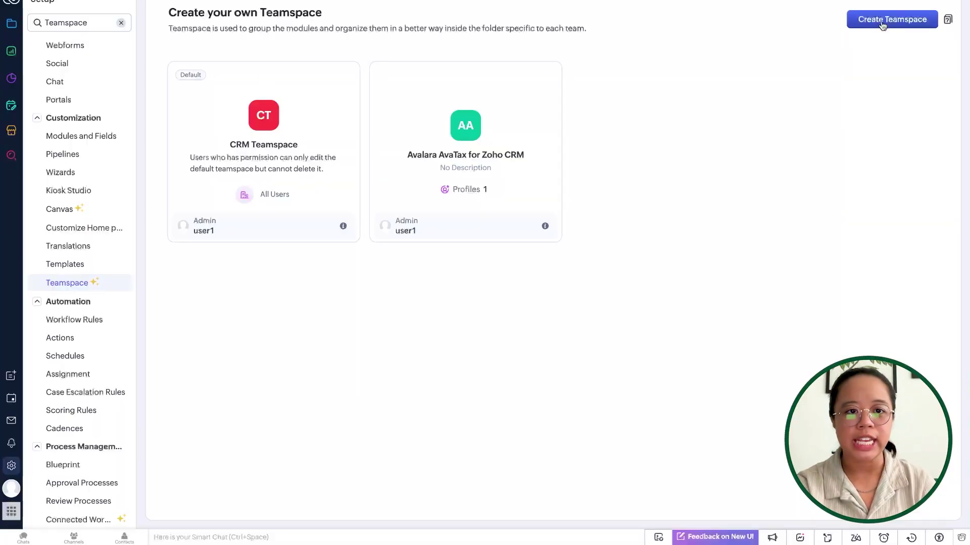
Create a new teamspace with the Leads module and name it Outside Sales
click(861, 29)
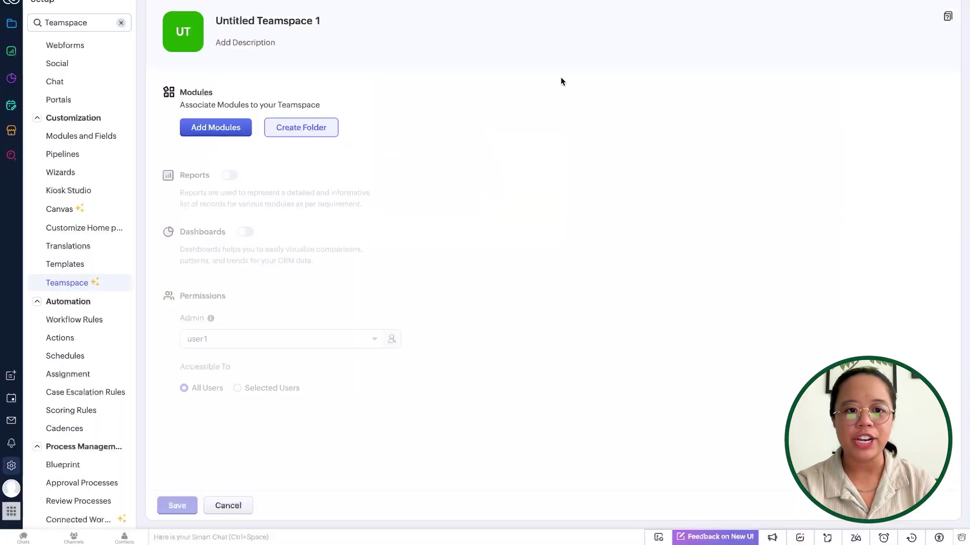
click(222, 129)
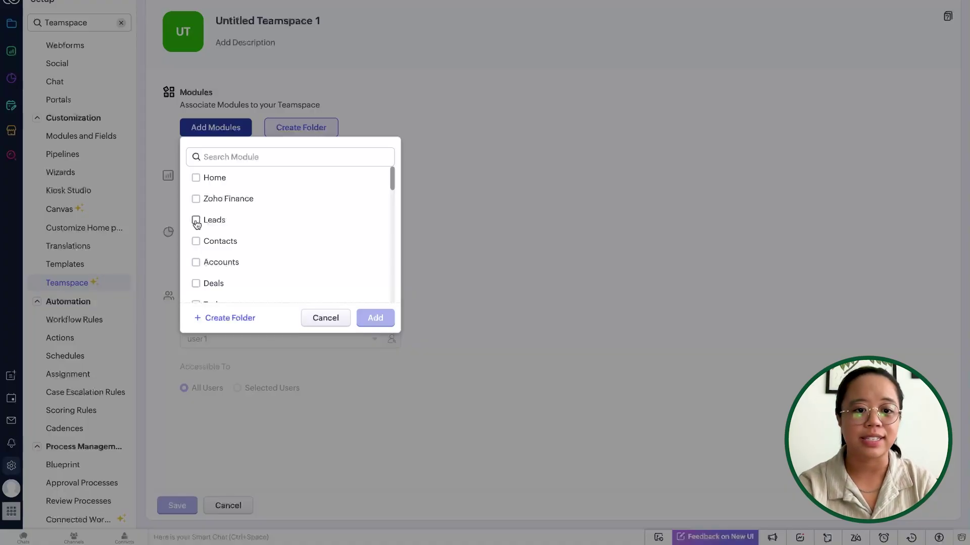
click(196, 223)
scroll(267, 244, down, 1)
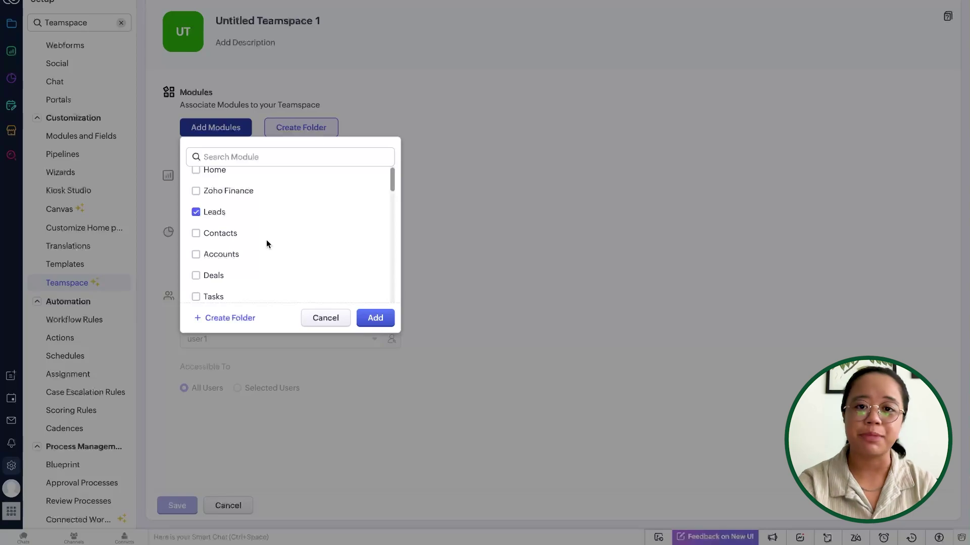
click(374, 317)
click(303, 21)
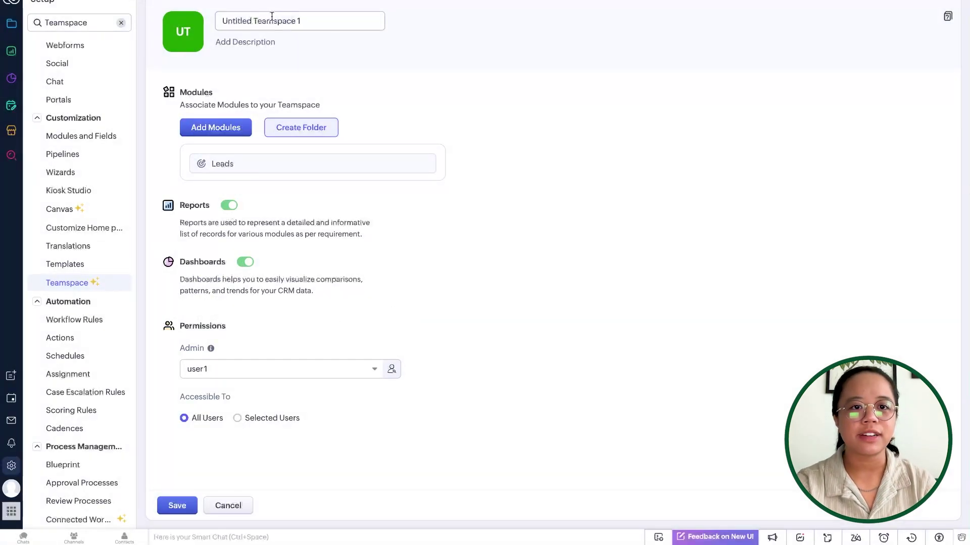
text(Outside Sales)
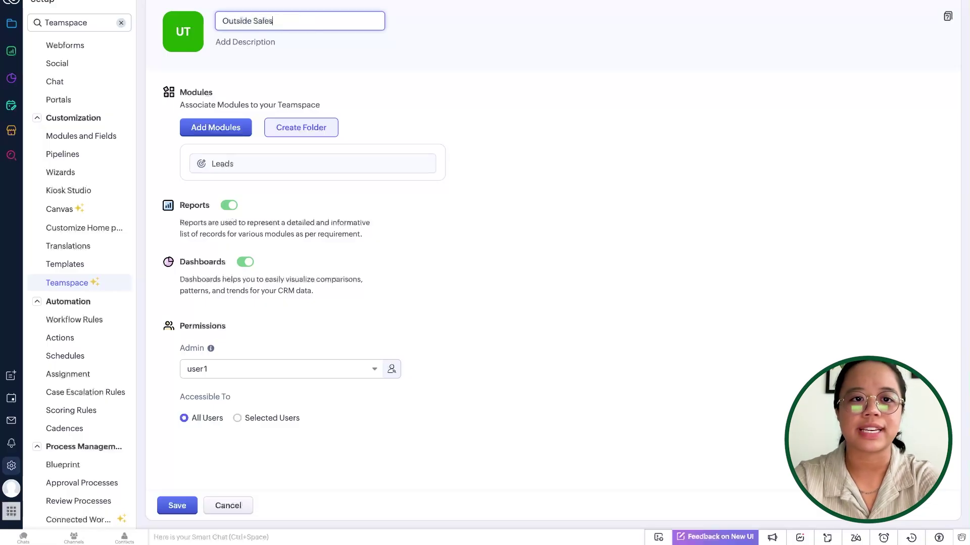
click(520, 86)
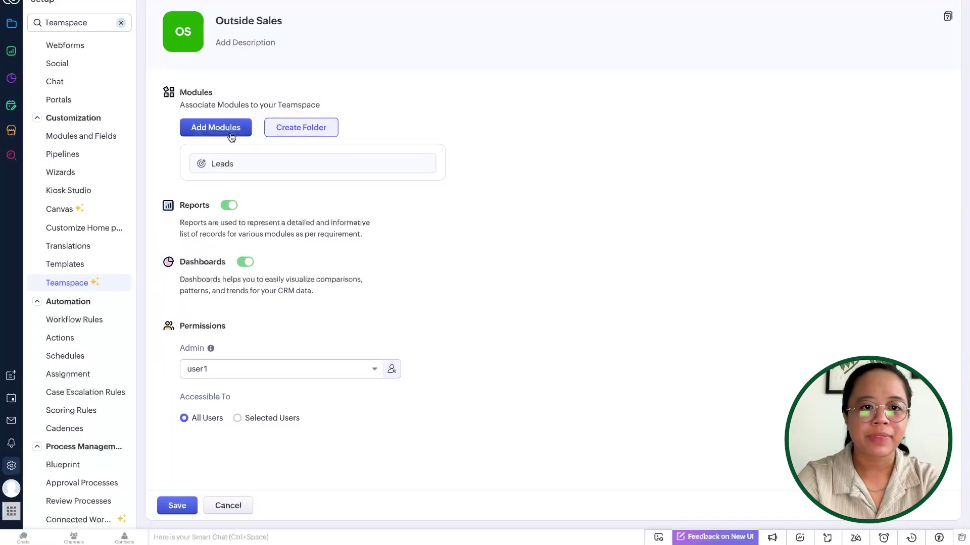
Add the Tasks and Meetings modules to the Outside Sales teamspace
click(247, 133)
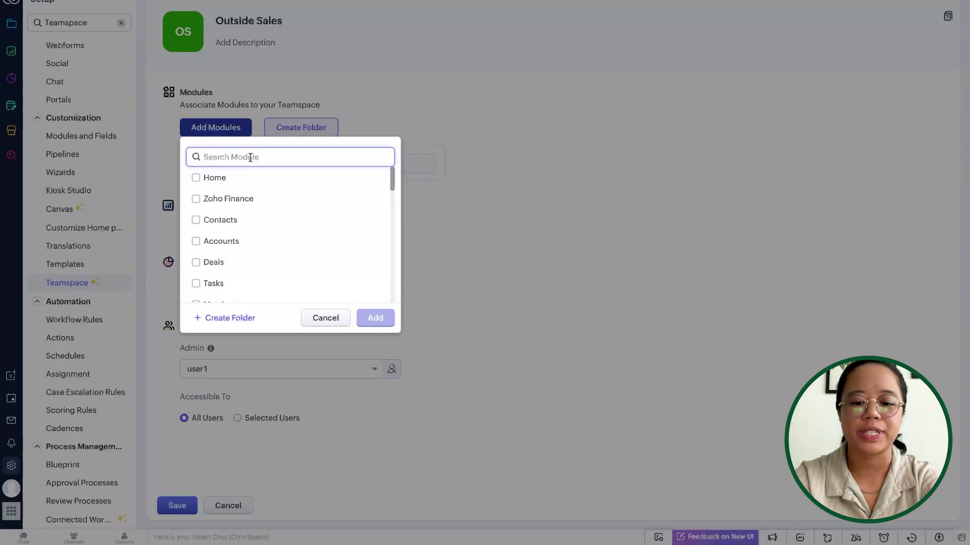
text(tasks)
click(197, 178)
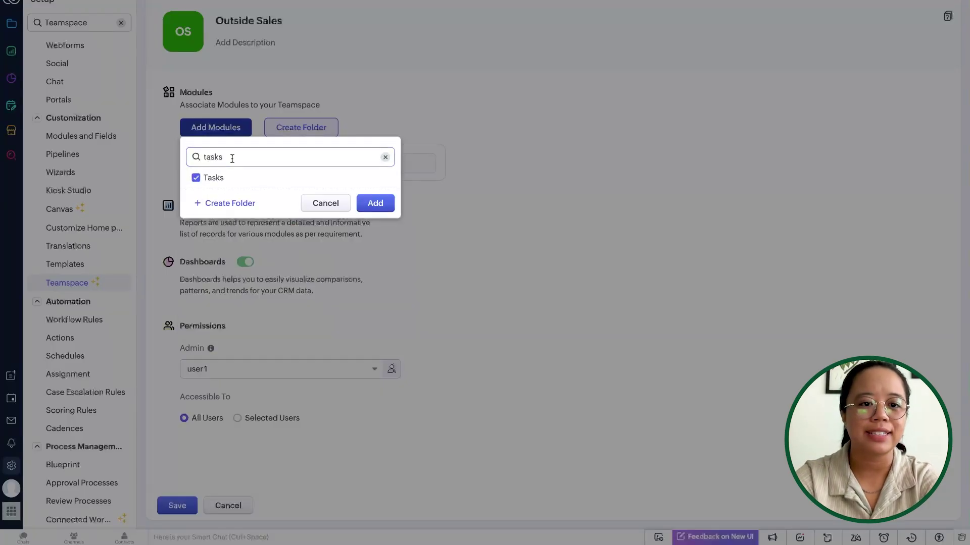
key(ctrl+a)
text(meeting)
click(196, 179)
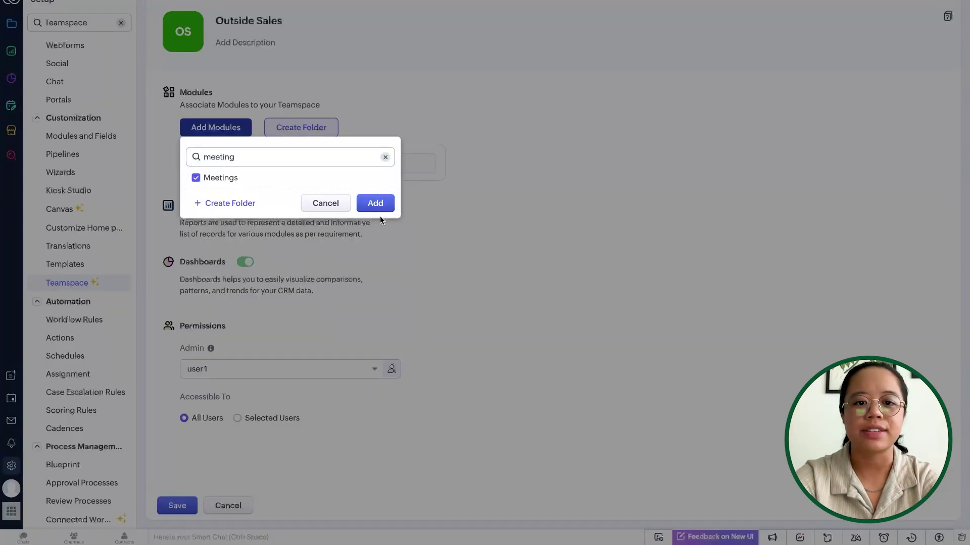
click(376, 201)
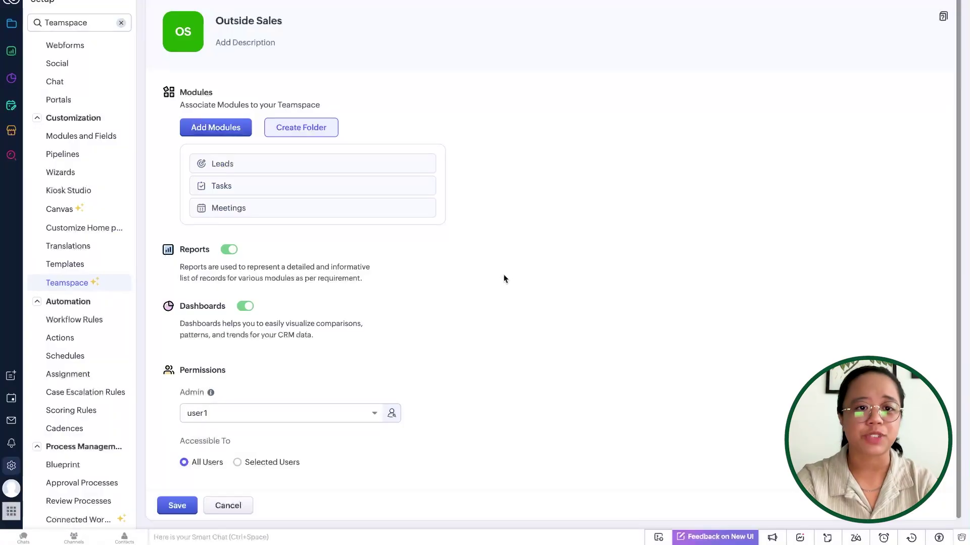
Find 'calls' in the module search and add the Calls module to the teamspace
click(215, 128)
text(calls)
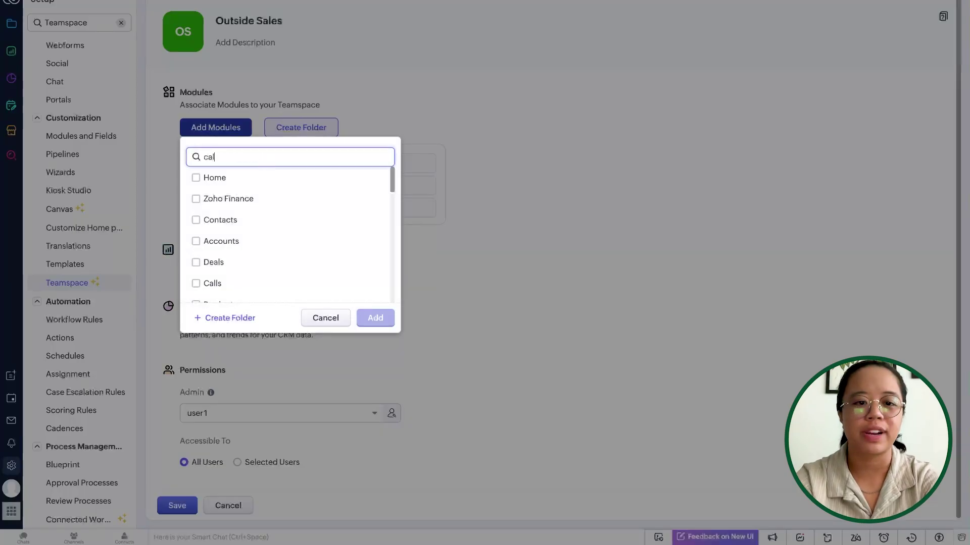
click(196, 178)
double_click(211, 157)
text(em)
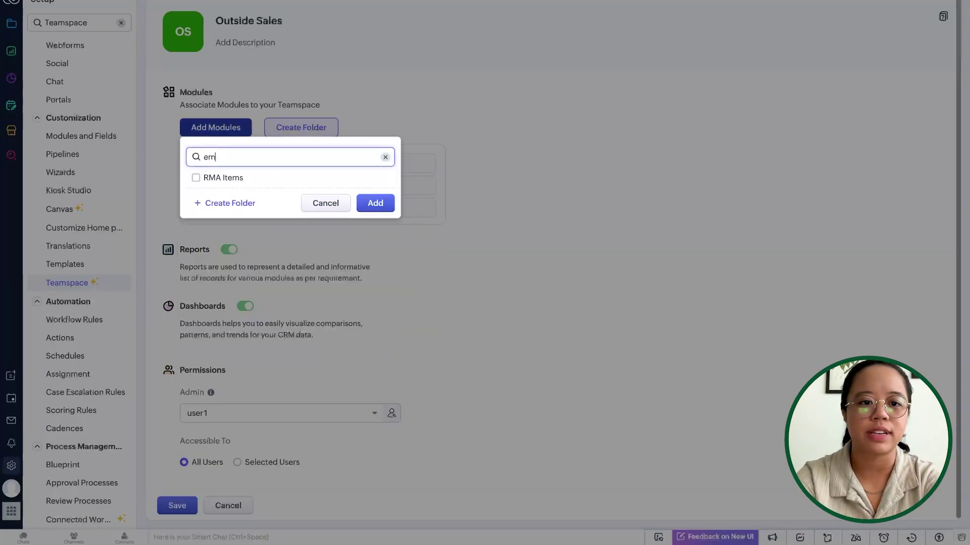
click(386, 157)
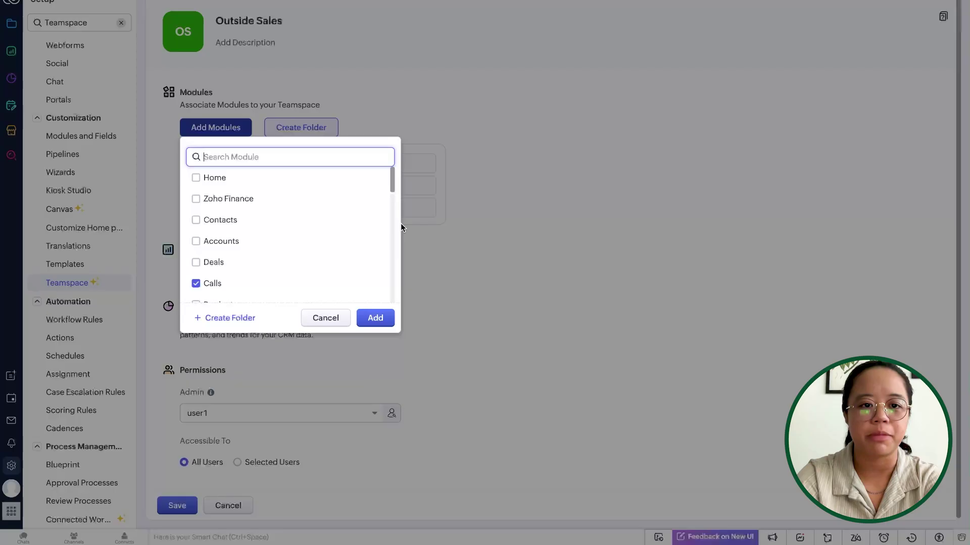
click(374, 323)
scroll(283, 261, down, 1)
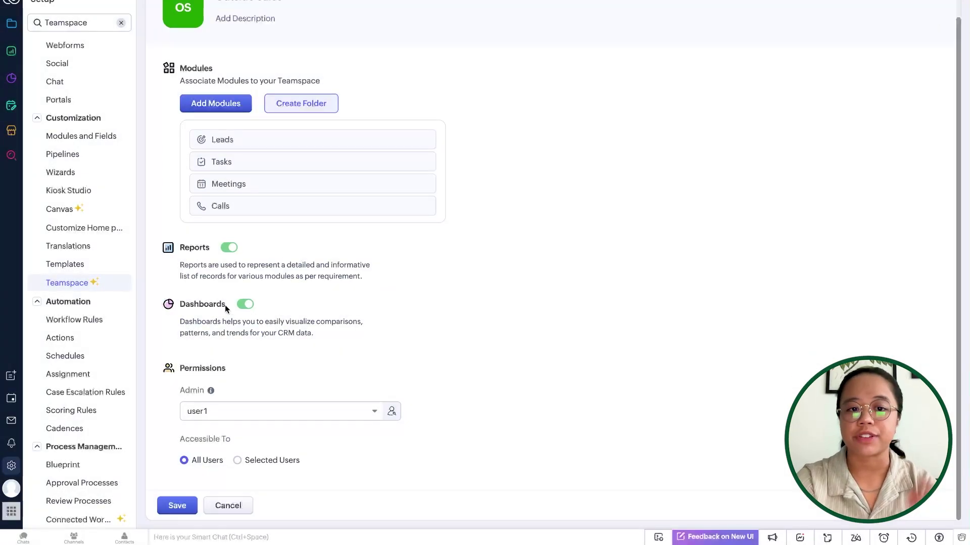
Switch off Reports, set access to Selected Users, and save the Outside Sales teamspace
click(230, 248)
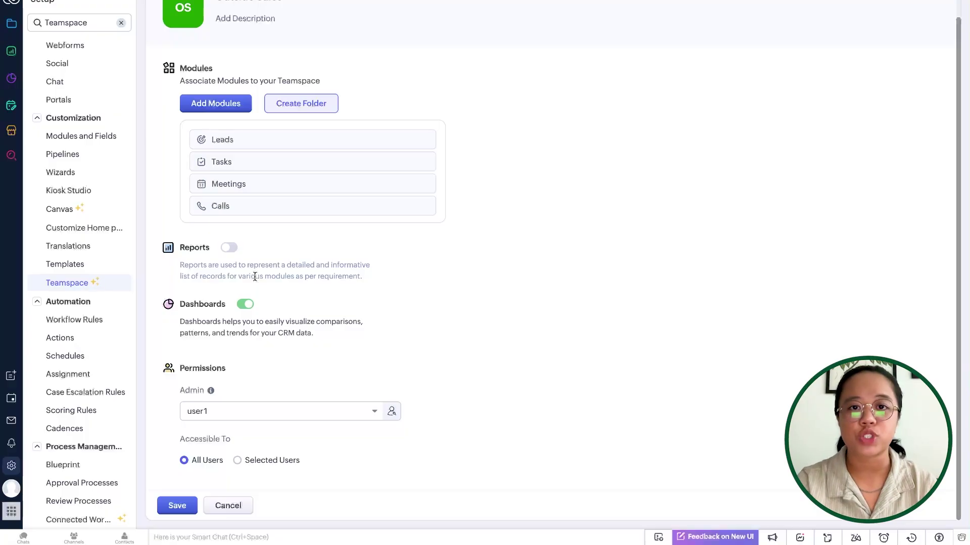
scroll(316, 272, up, 1)
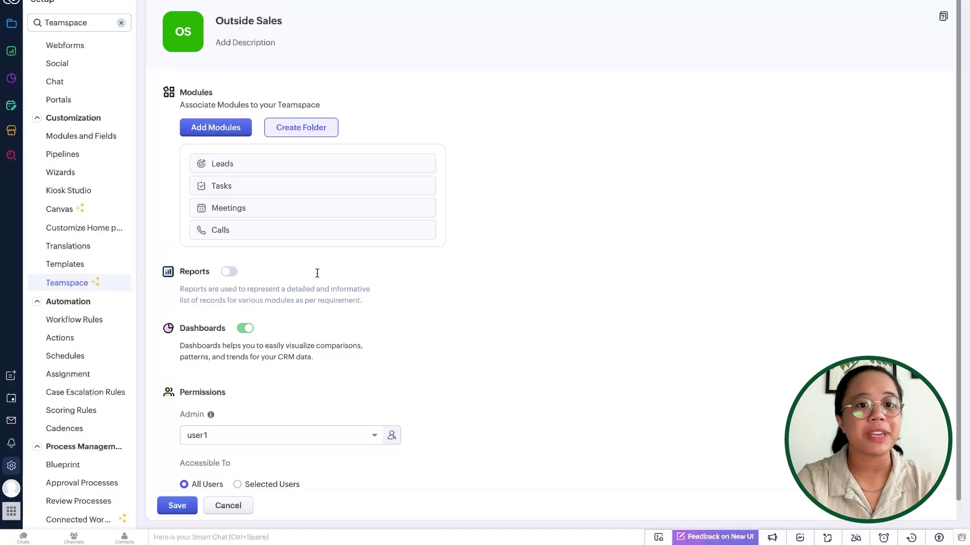
scroll(317, 276, down, 1)
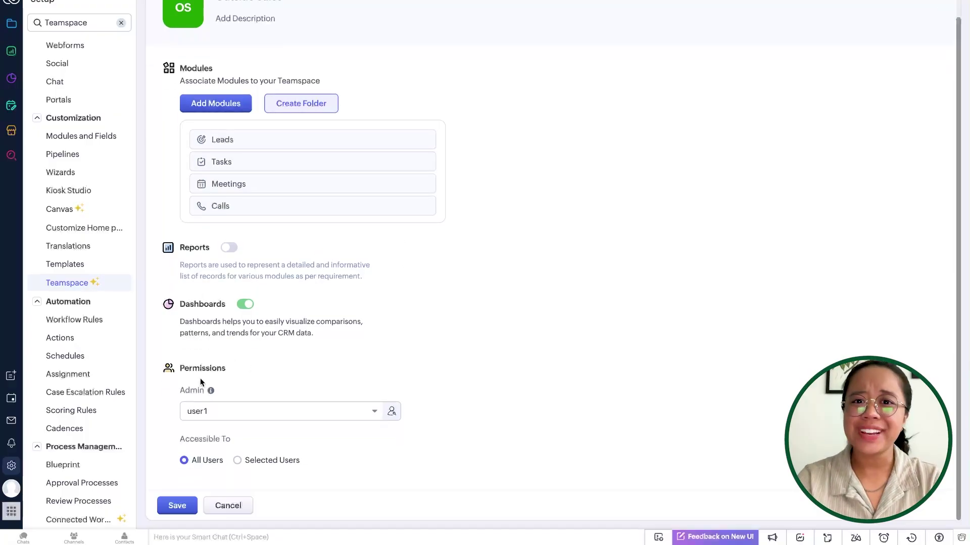
click(272, 460)
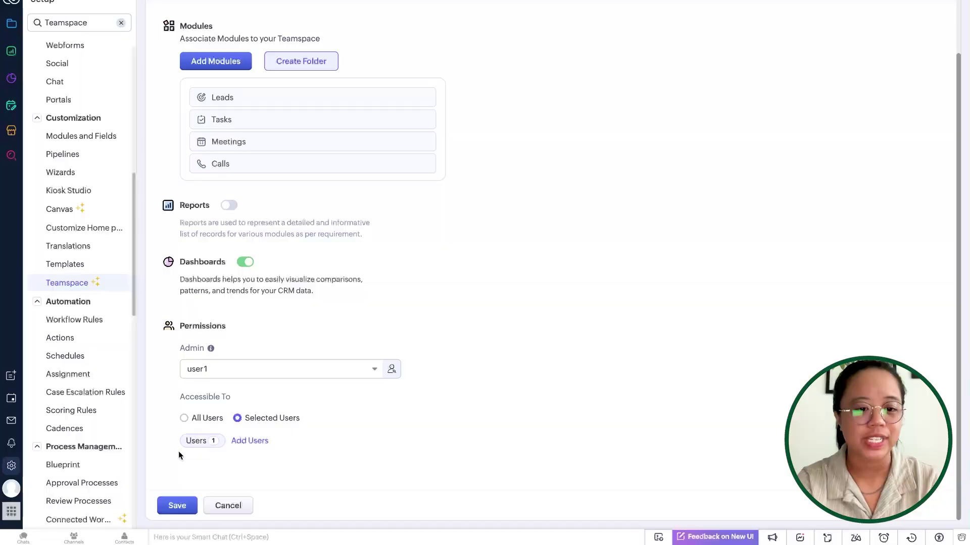
click(164, 504)
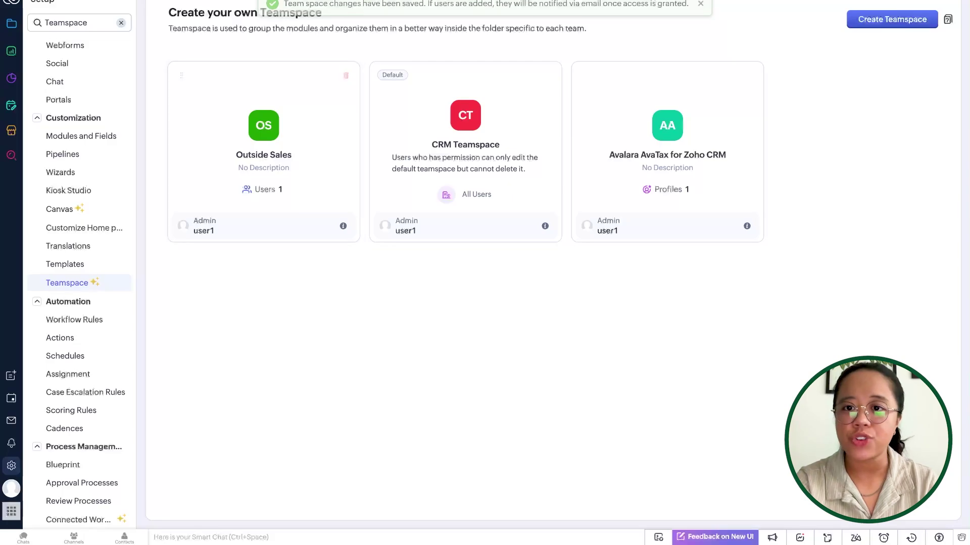
Close the 'Team space changes have been saved' notice
click(702, 5)
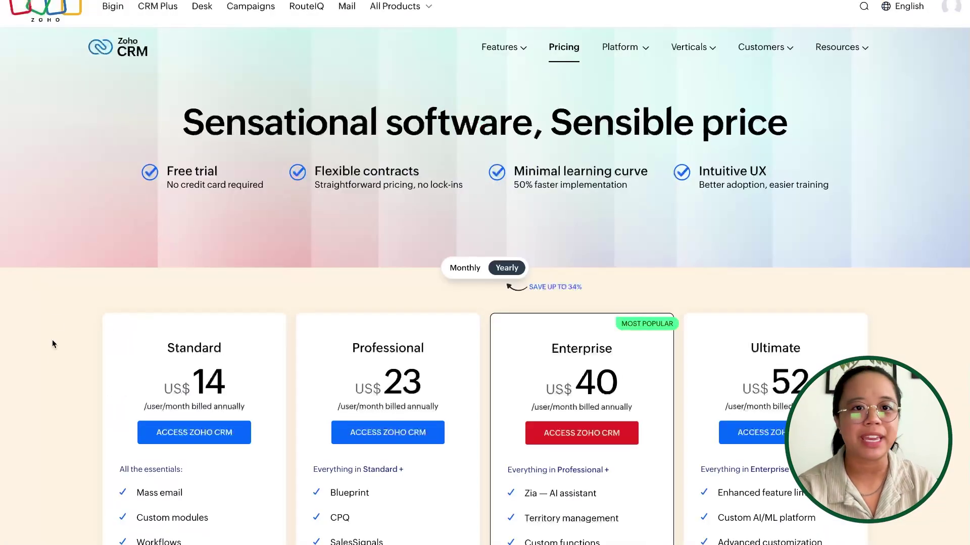
Scroll the pricing page past the US$14–US$52 plan cards to the US$9 Team Users add-on
scroll(59, 345, down, 4)
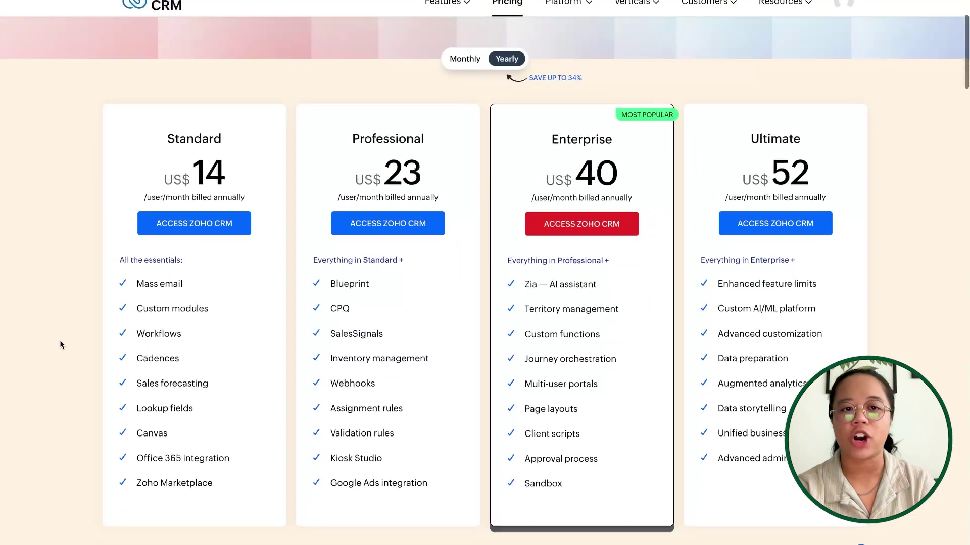
scroll(60, 345, down, 2)
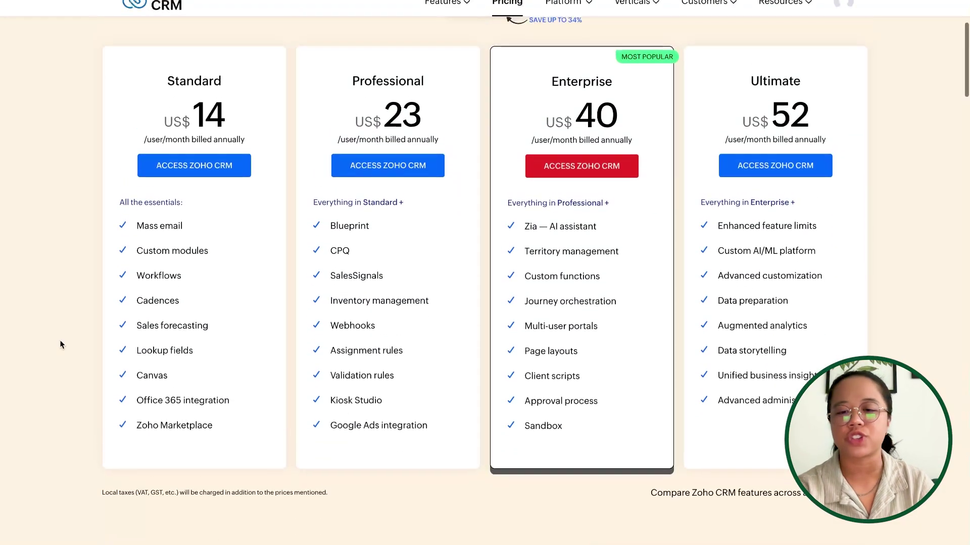
scroll(59, 341, up, 1)
scroll(59, 341, down, 1)
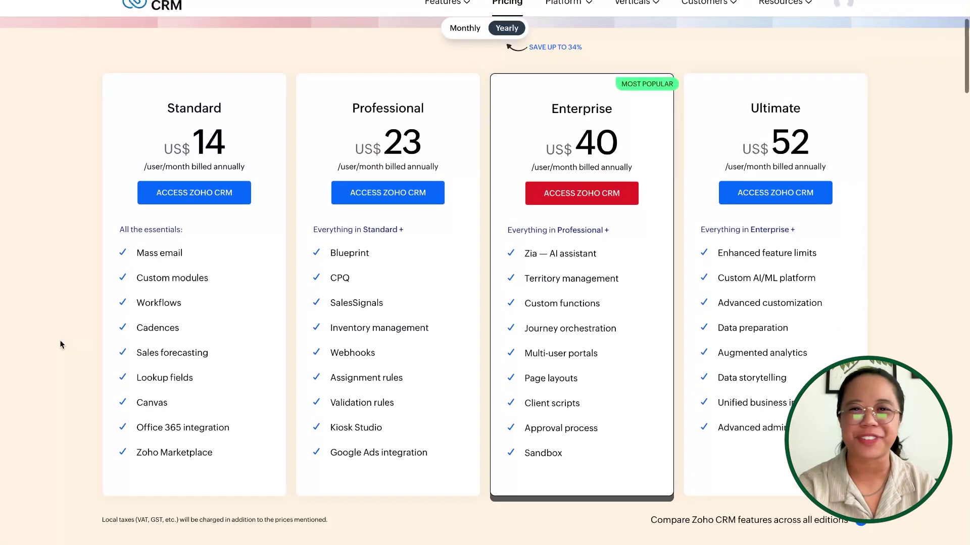
scroll(60, 345, down, 9)
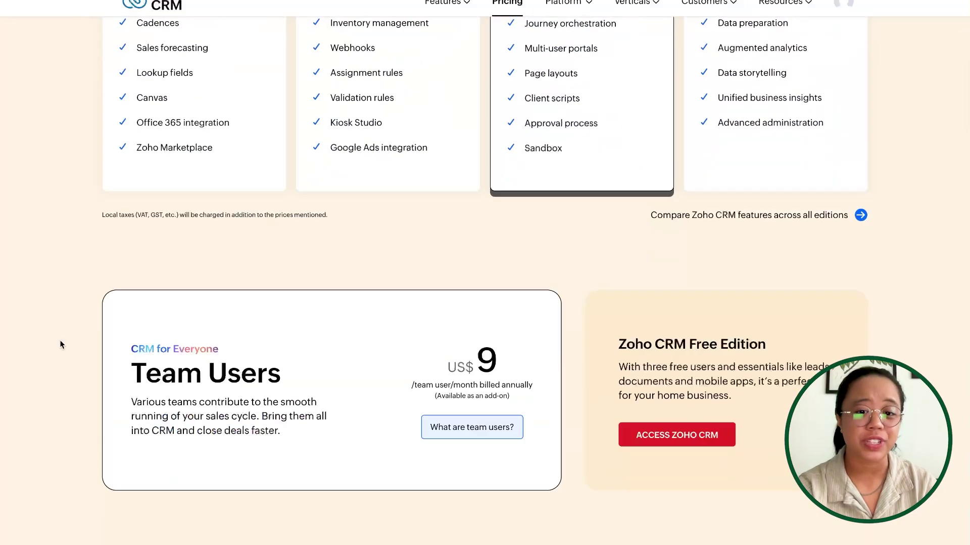
scroll(60, 344, down, 1)
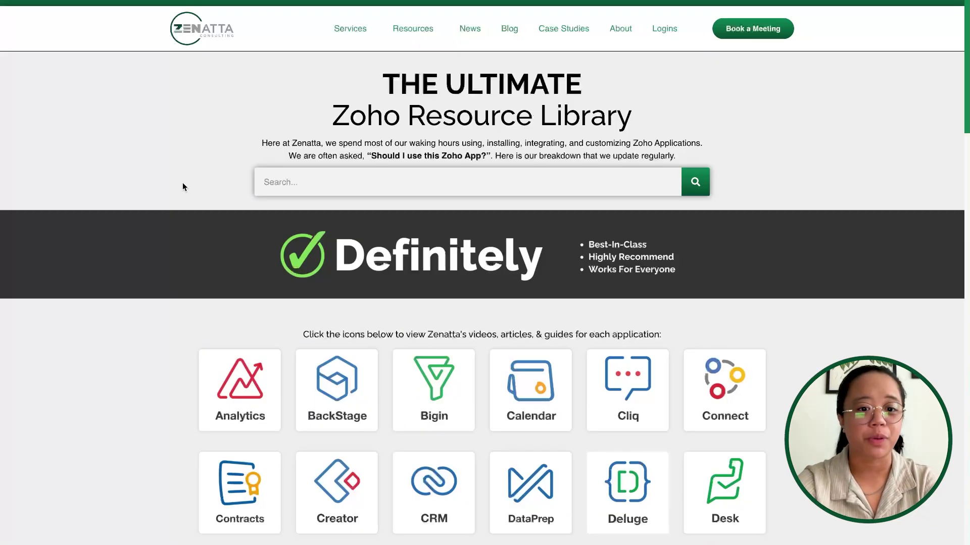
Go to the Zoho Bundles page from the Resources menu on the Zenatta site
mouse_move(414, 30)
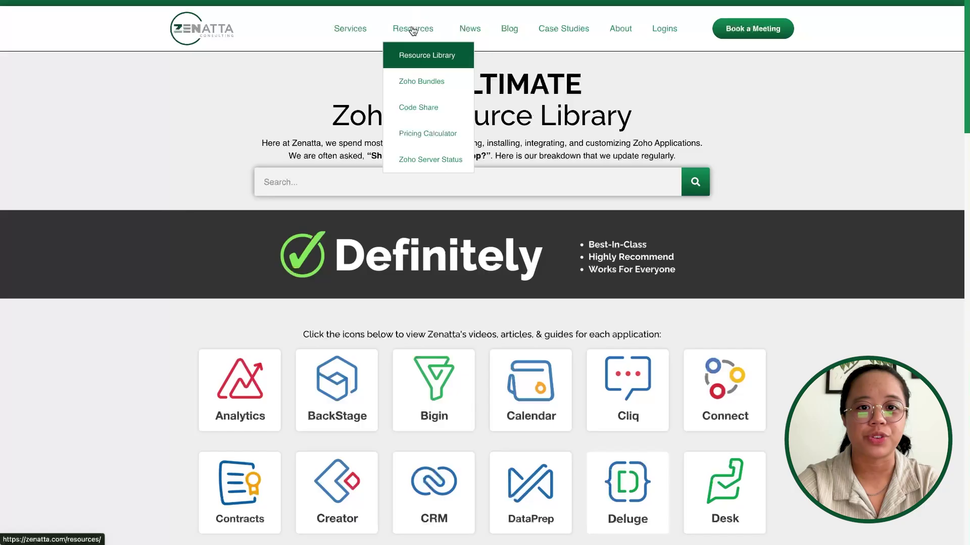
click(420, 80)
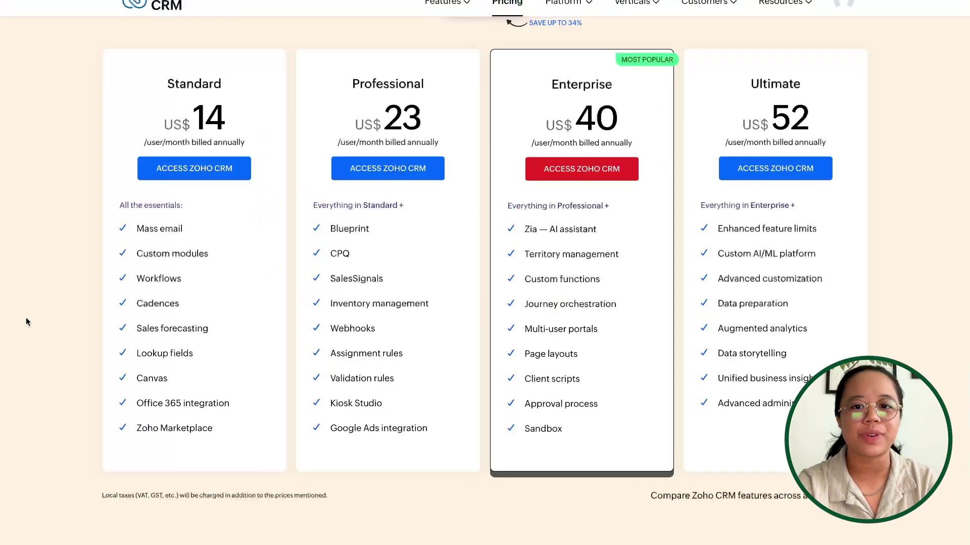
Open the 'What are team users?' overview from the Team Users card on the pricing page
scroll(71, 318, down, 10)
scroll(74, 317, up, 5)
scroll(74, 317, down, 1)
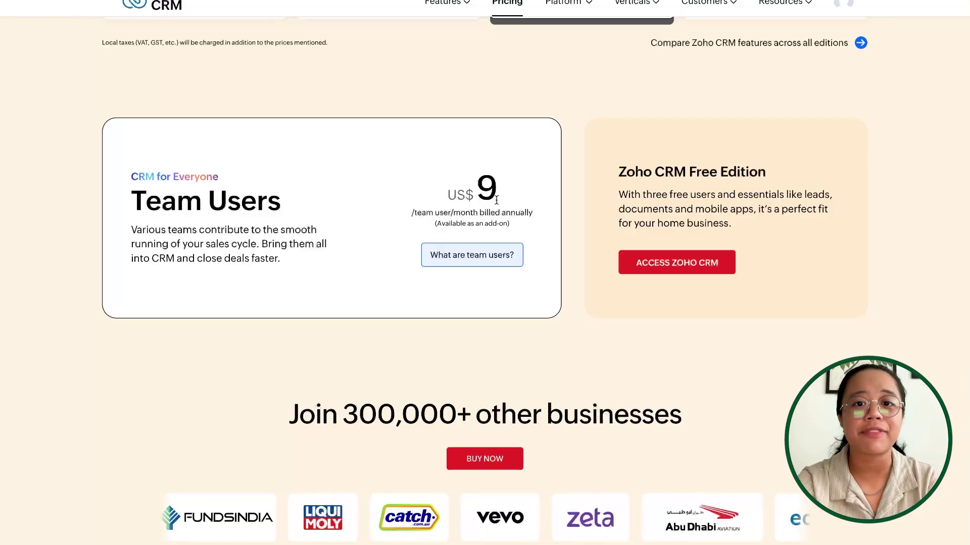
click(474, 259)
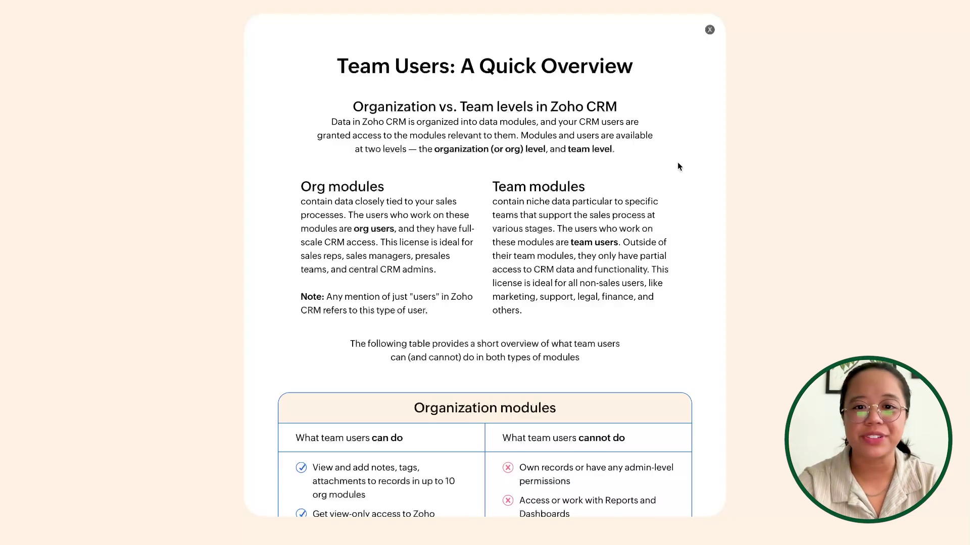
scroll(678, 163, down, 1)
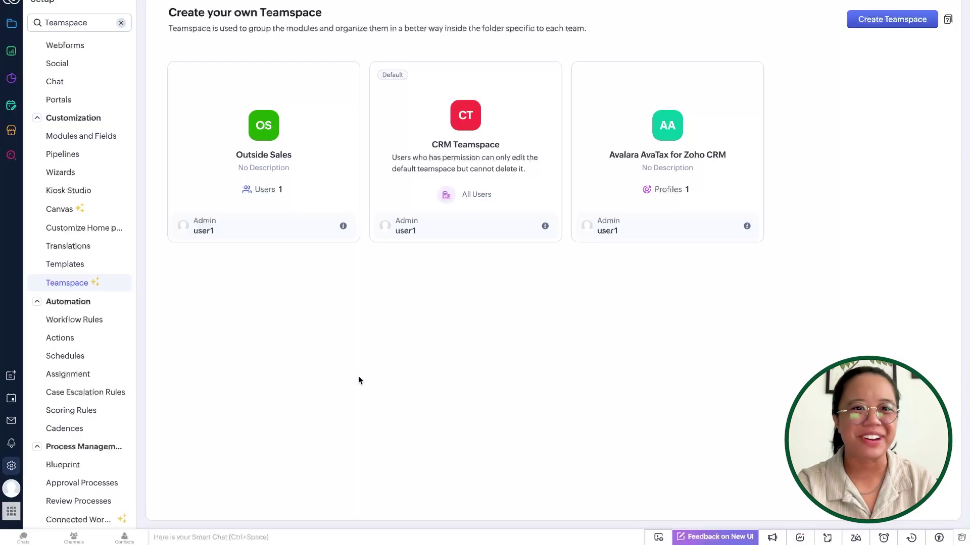
Show the Modules and Fields list with Leads listed under Outside Sales and CRM Teamspace
click(79, 137)
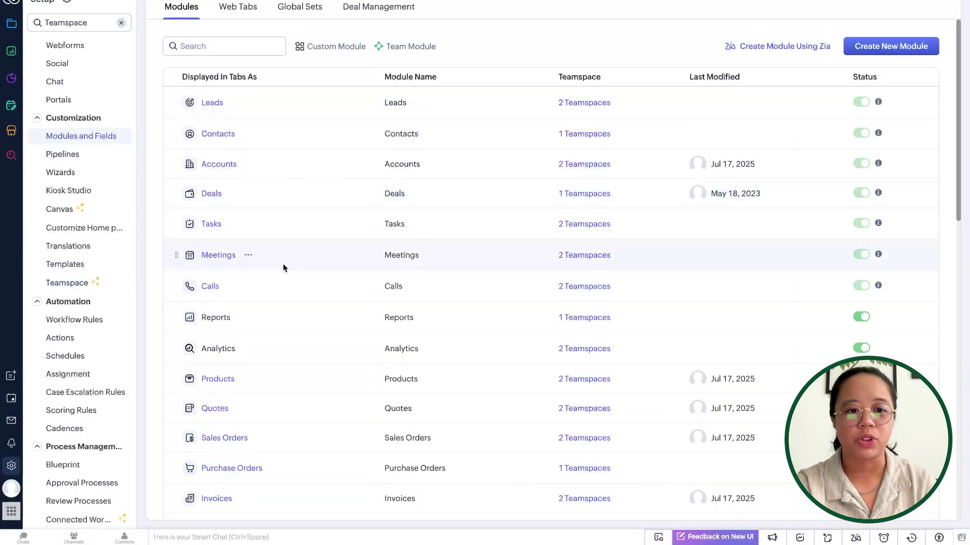
scroll(283, 264, down, 5)
scroll(283, 264, up, 5)
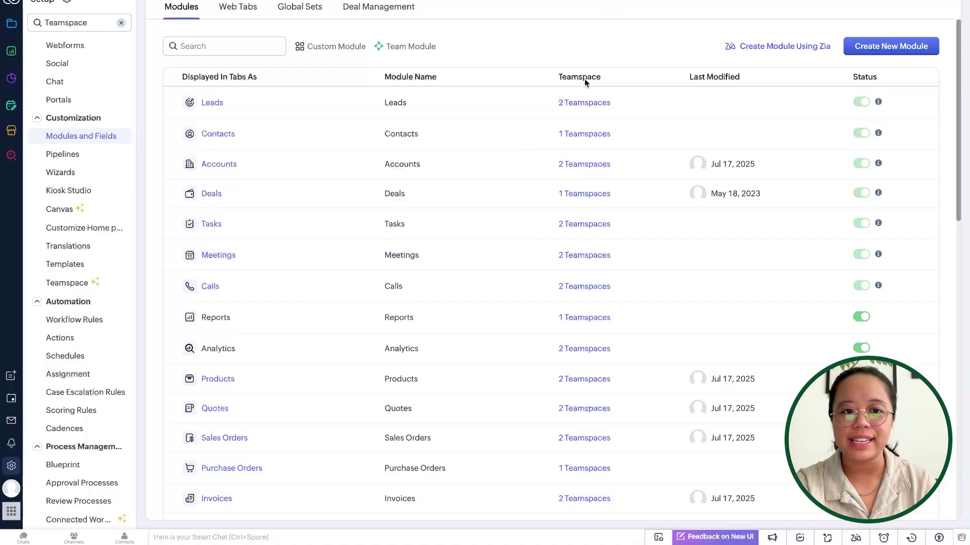
mouse_move(586, 102)
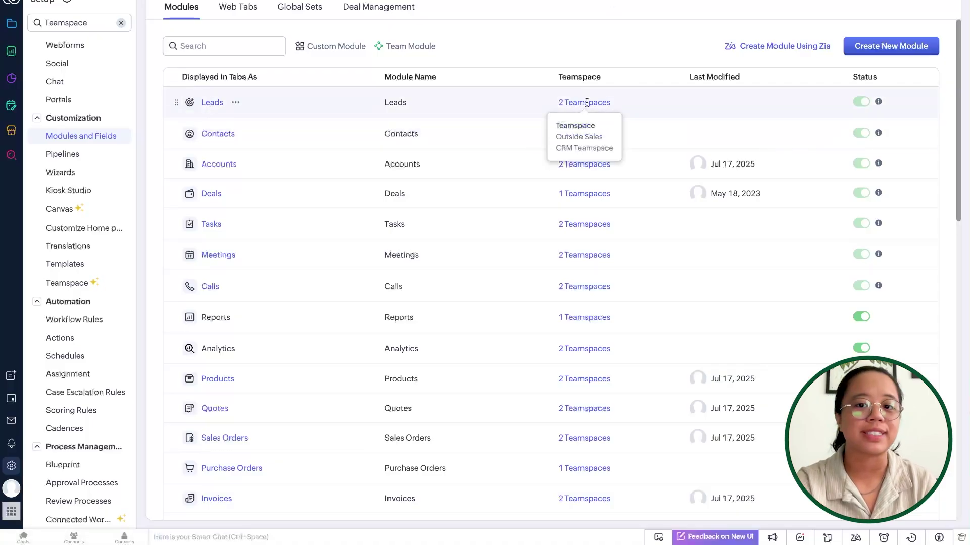